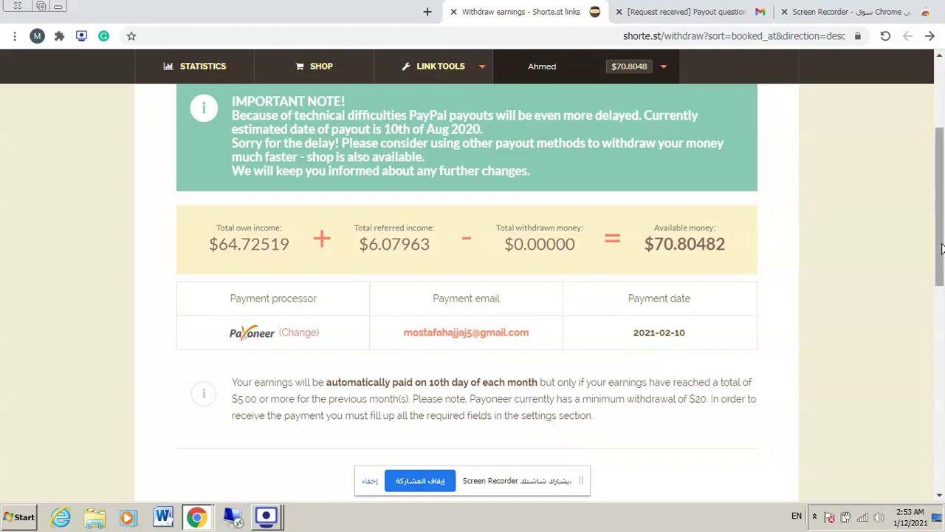
pyautogui.moveTo(942, 260)
pyautogui.mouseDown()
pyautogui.moveTo(942, 222)
pyautogui.moveTo(941, 235)
pyautogui.mouseUp()
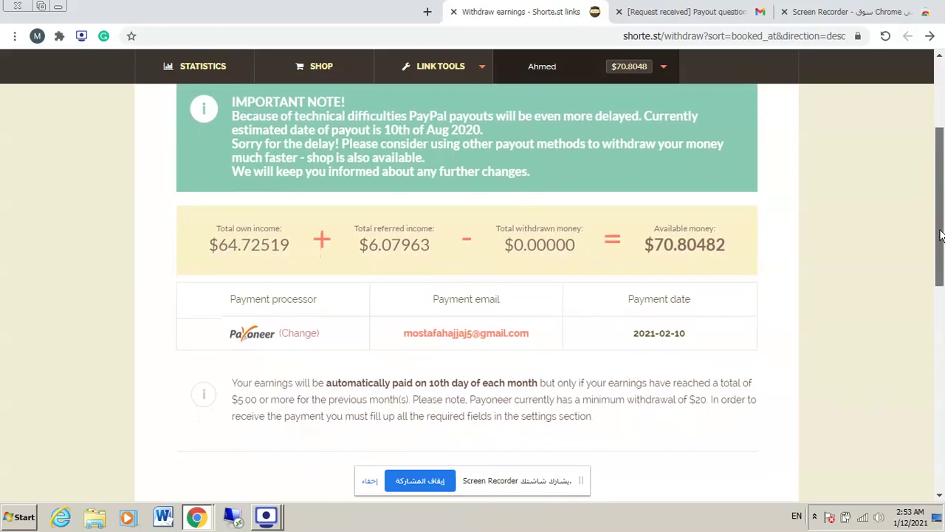
# - Reload the withdraw earnings page showing $70.80, then open the '[Request received] Payout question' email
pyautogui.rightClick(852, 148)
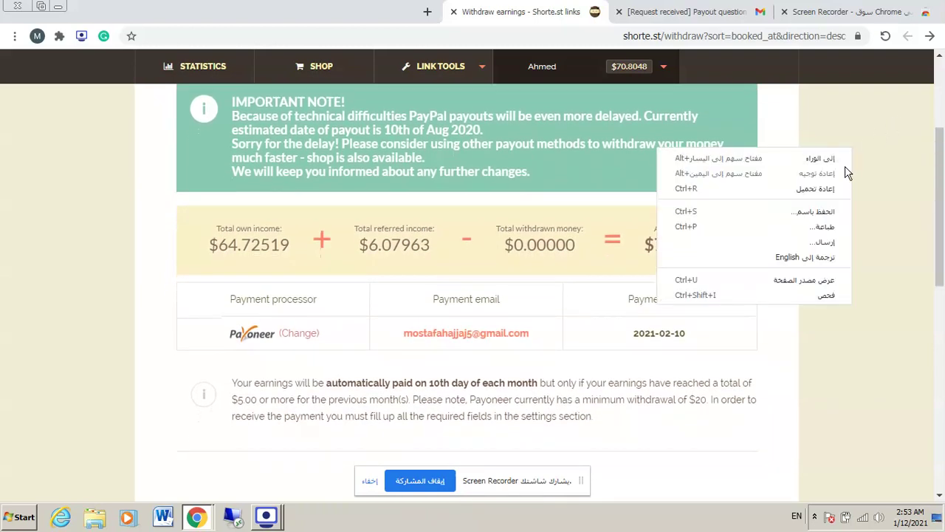
pyautogui.click(845, 188)
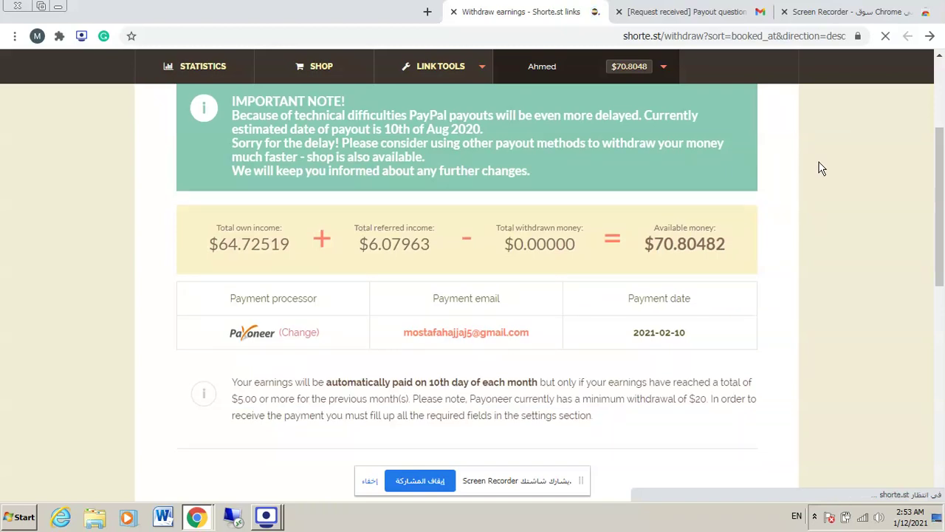
pyautogui.click(738, 11)
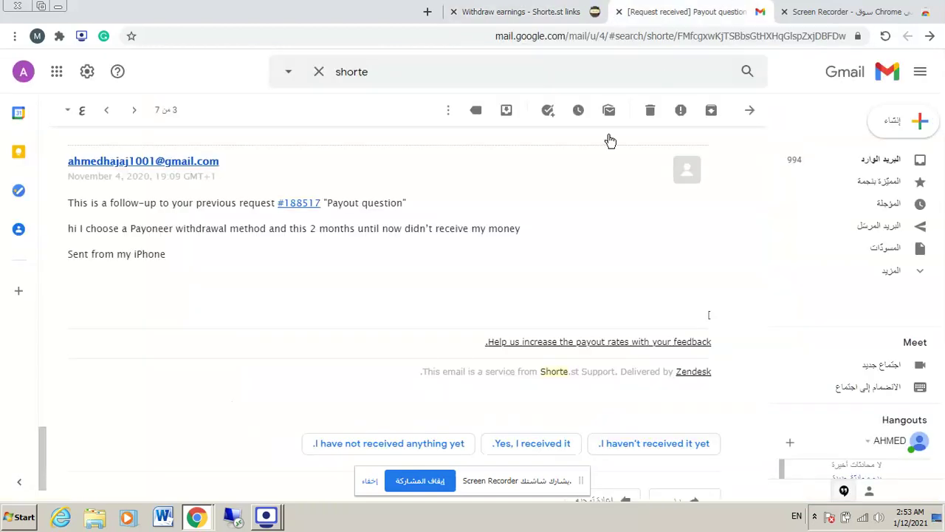
# - Compare the withdraw page's empty transaction history with the 'Payout question' support email
pyautogui.click(517, 8)
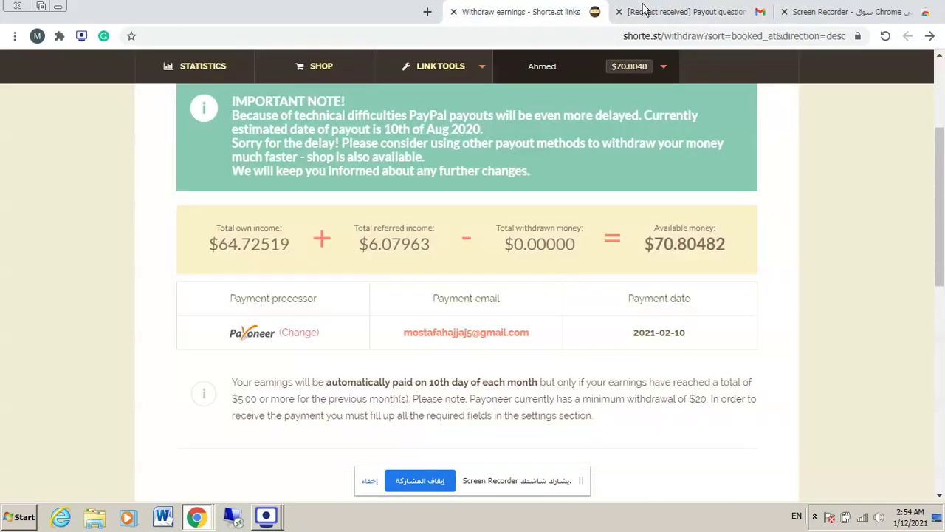
pyautogui.click(644, 9)
pyautogui.click(569, 6)
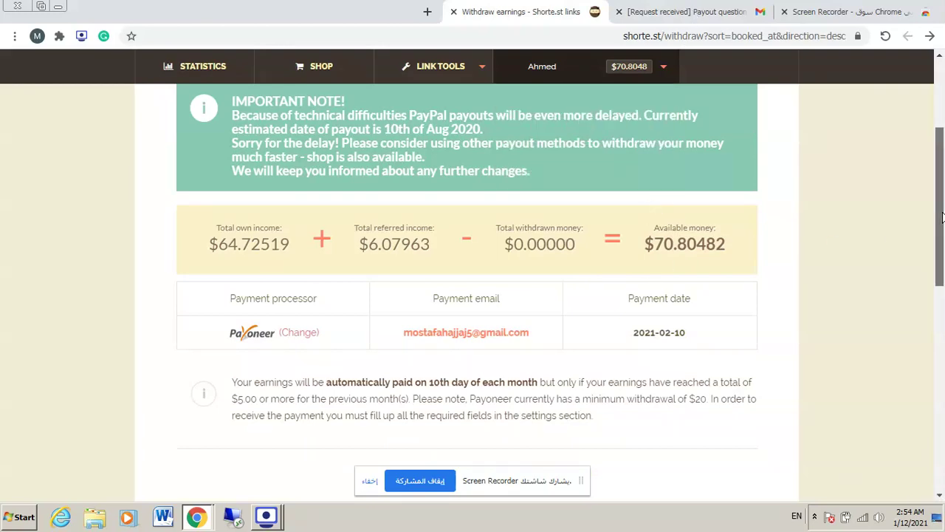
pyautogui.moveTo(940, 214); pyautogui.dragTo(942, 272)
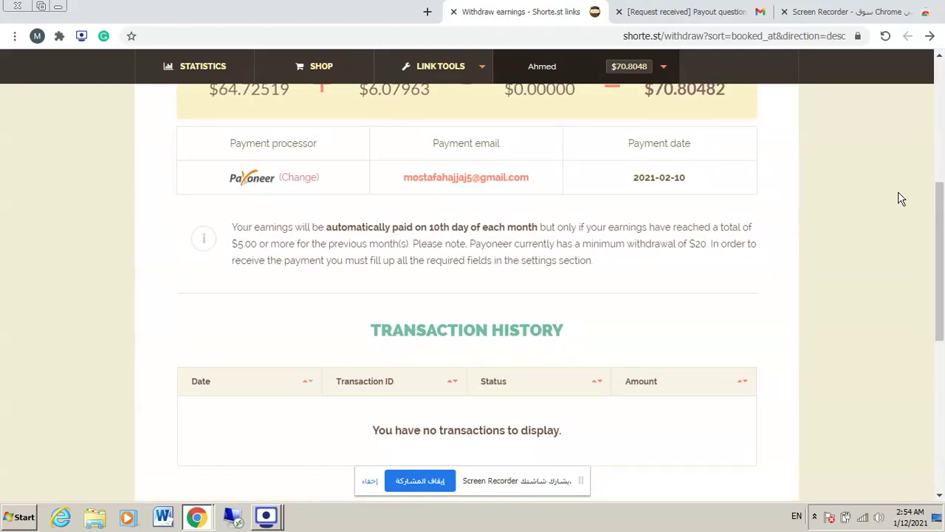
pyautogui.moveTo(942, 233); pyautogui.dragTo(942, 218)
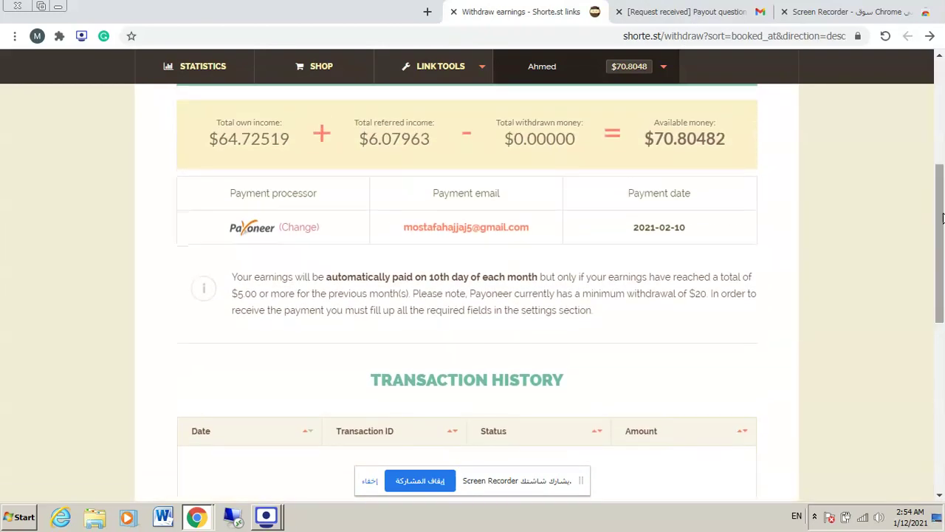
pyautogui.click(690, 10)
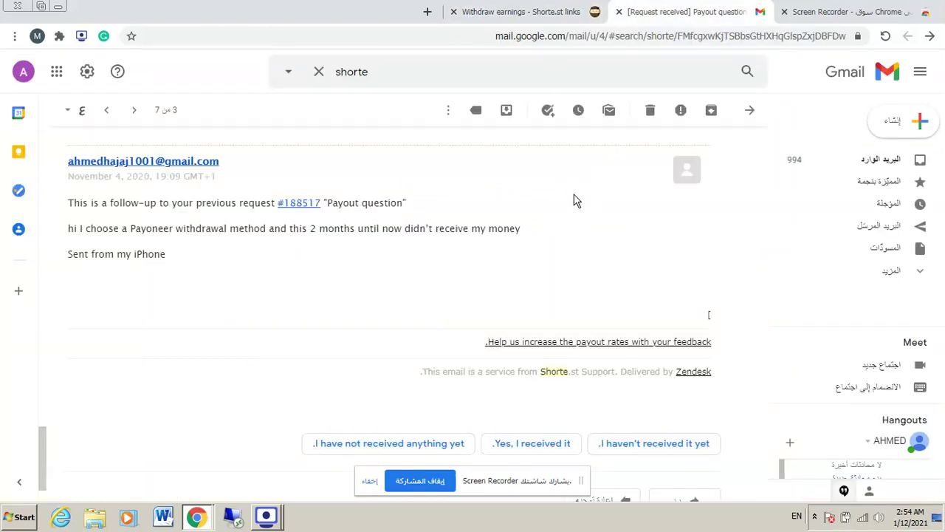
pyautogui.click(573, 10)
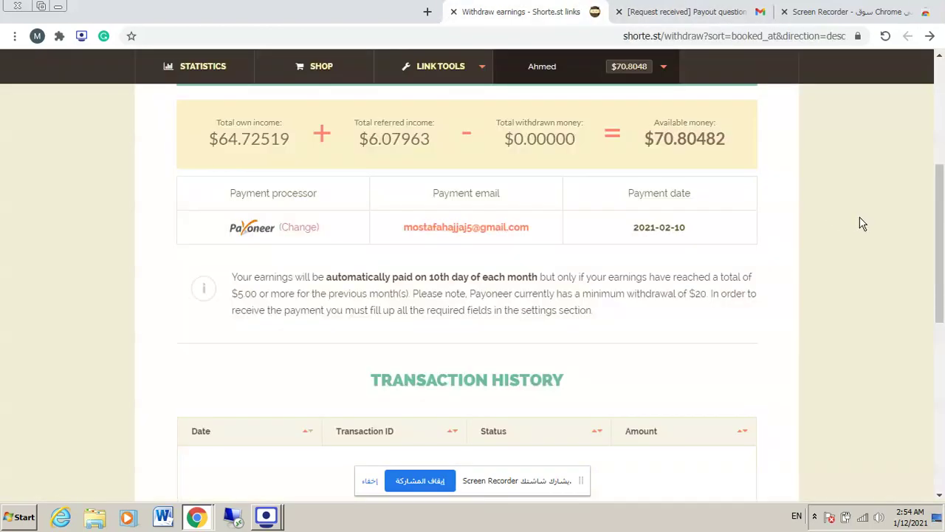
pyautogui.scroll(1, 863, 221)
pyautogui.scroll(-1, 944, 205)
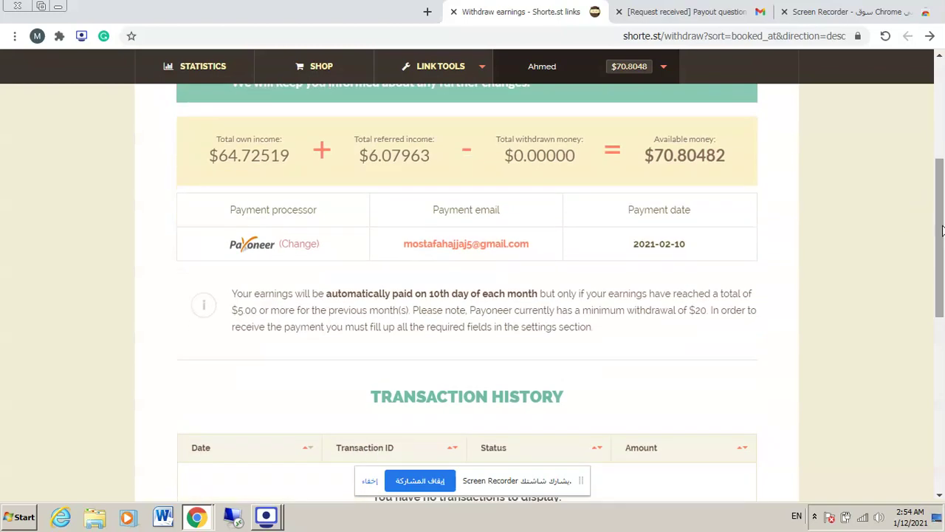
pyautogui.moveTo(944, 238); pyautogui.dragTo(943, 312)
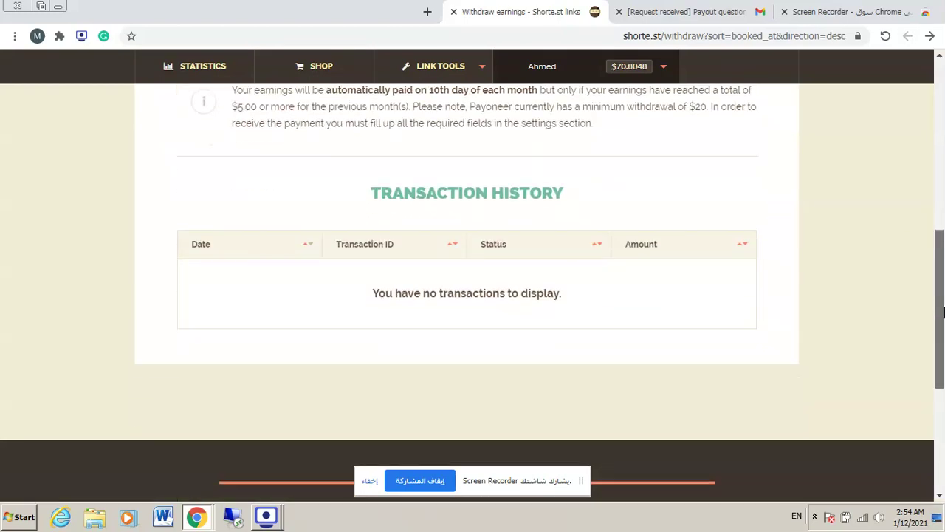
pyautogui.scroll(1, 943, 312)
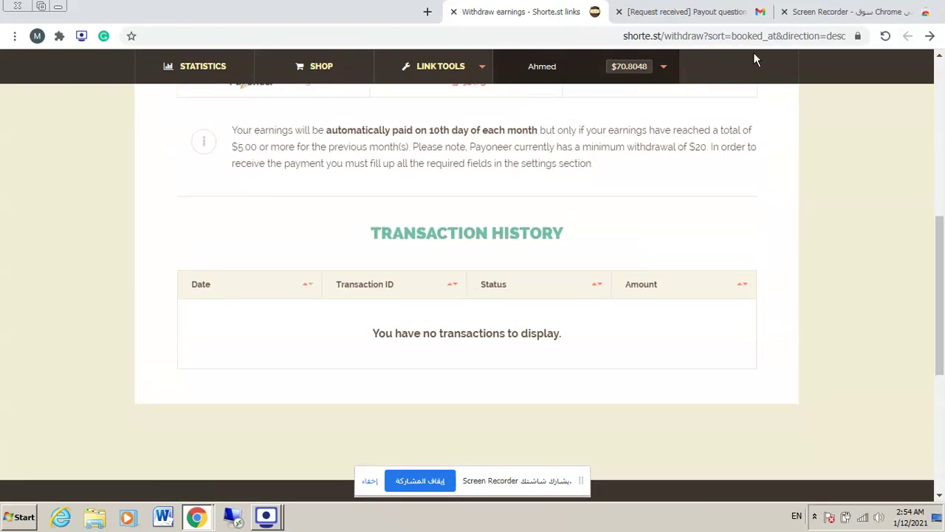
pyautogui.click(736, 9)
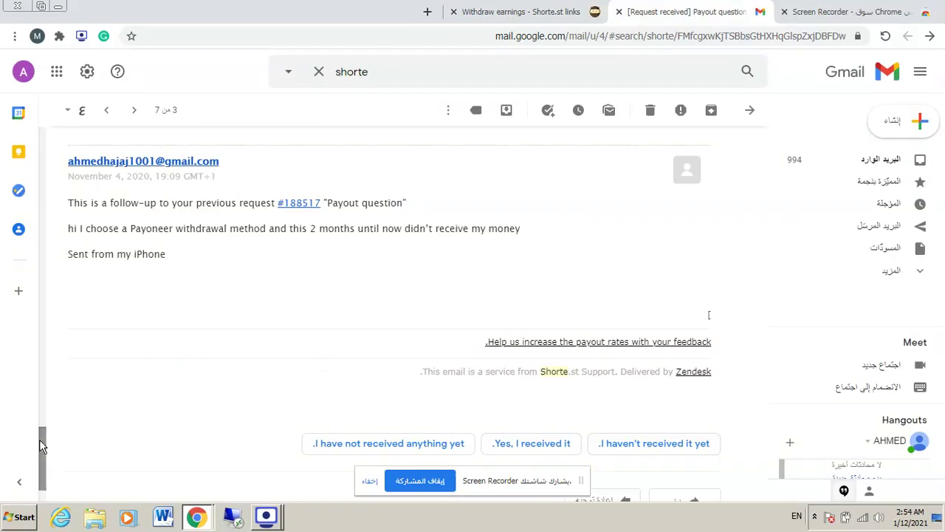
pyautogui.scroll(1, 39, 440)
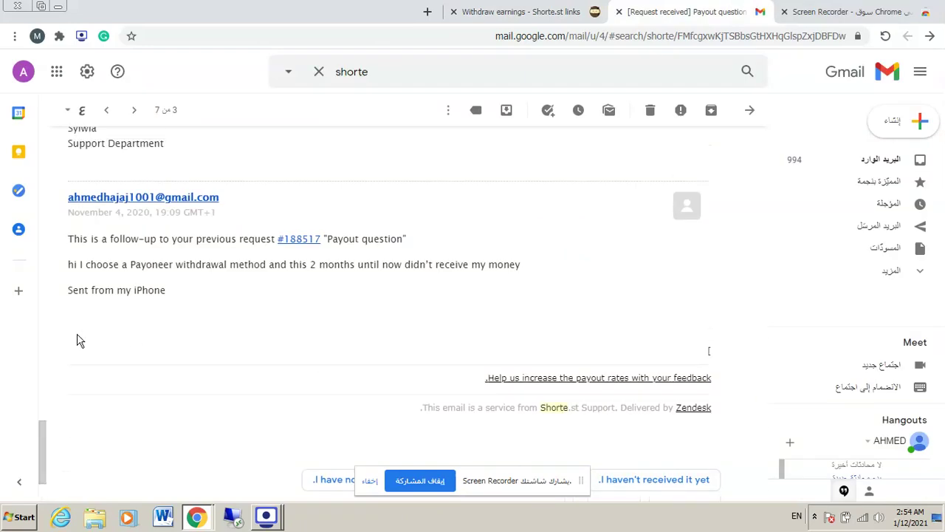
pyautogui.click(129, 336)
pyautogui.moveTo(68, 237); pyautogui.dragTo(174, 307)
pyautogui.click(175, 307)
pyautogui.scroll(-1, 42, 432)
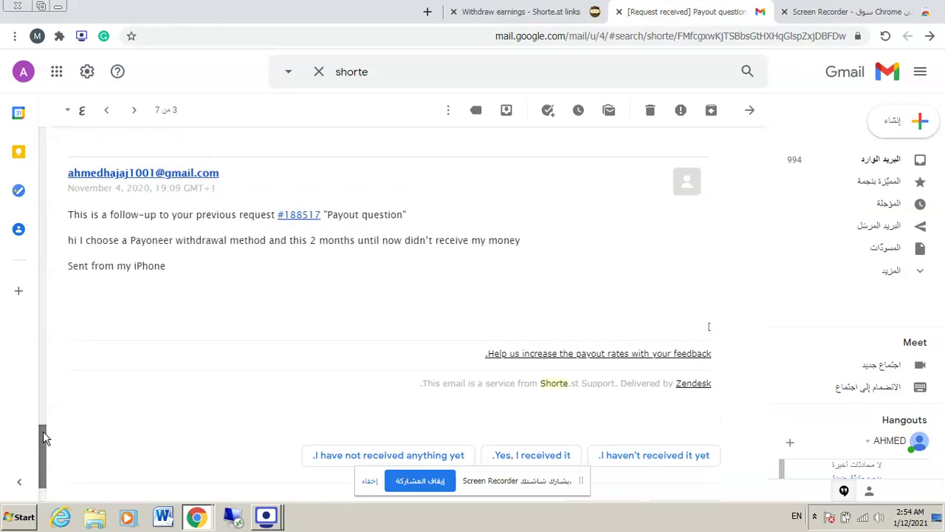
pyautogui.moveTo(168, 283); pyautogui.dragTo(186, 274)
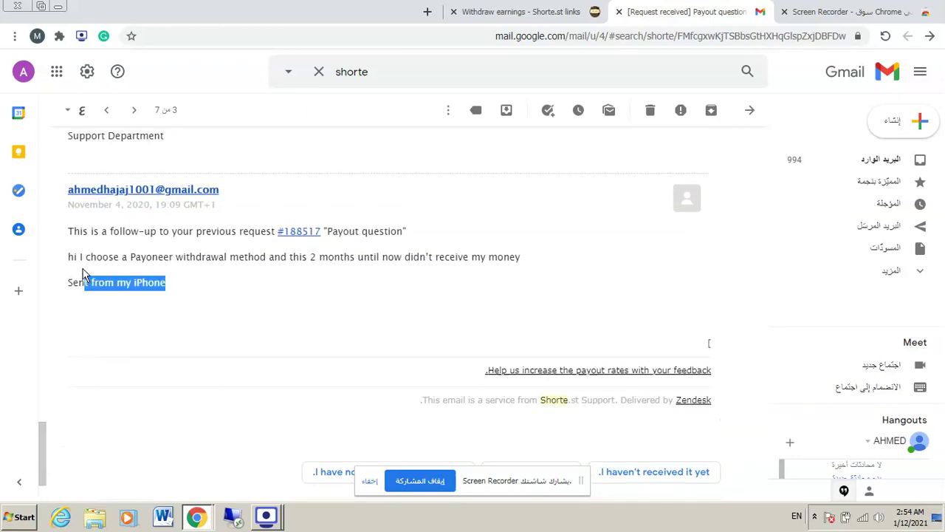
pyautogui.click(176, 299)
pyautogui.click(552, 9)
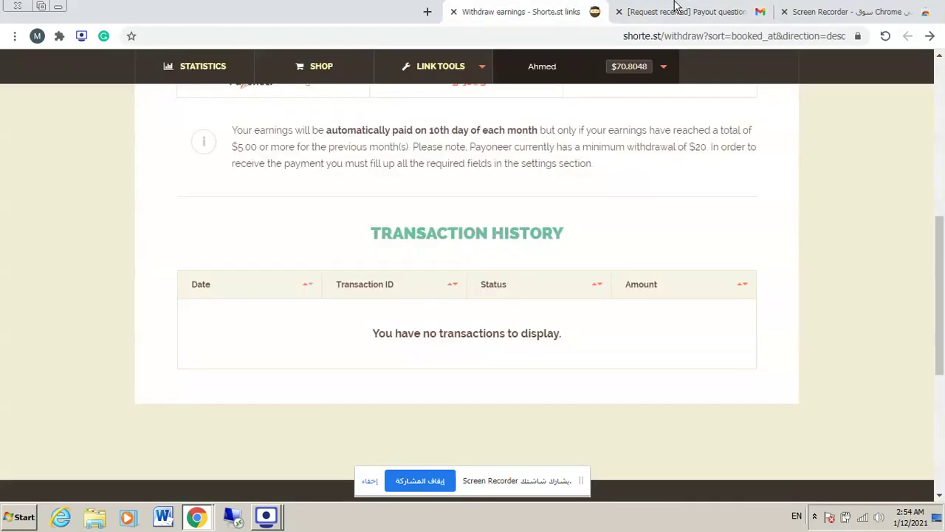
pyautogui.click(674, 11)
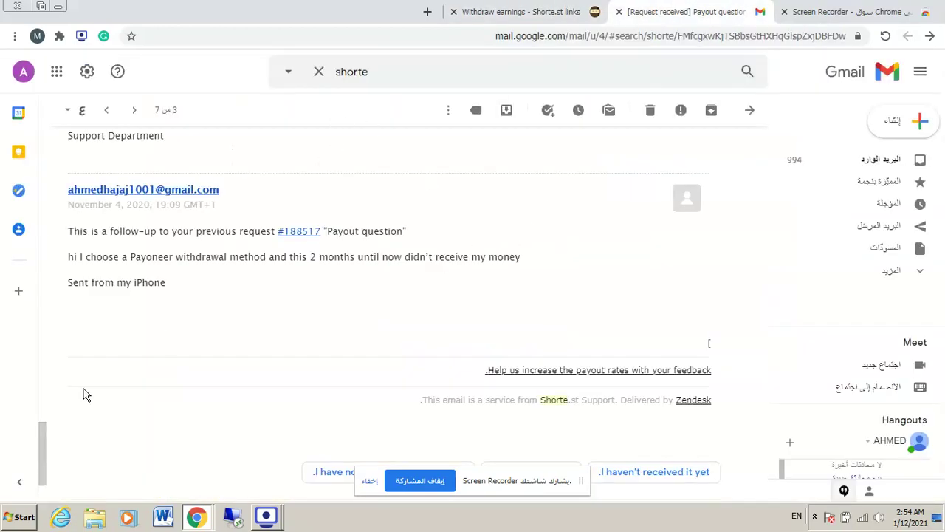
pyautogui.moveTo(41, 441); pyautogui.dragTo(50, 399)
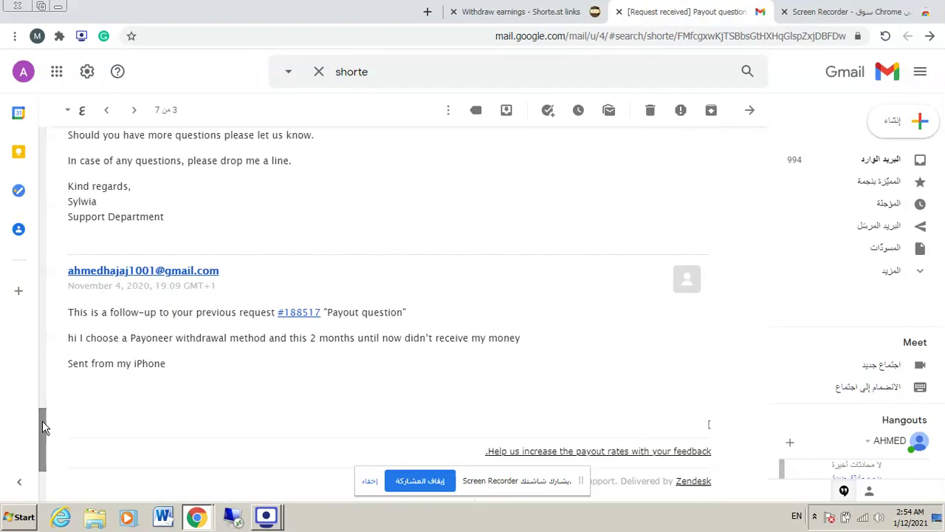
pyautogui.moveTo(44, 396); pyautogui.dragTo(41, 432)
# - Go back to the withdraw page summary showing $70.80482 available and $0.00000 withdrawn
pyautogui.click(556, 8)
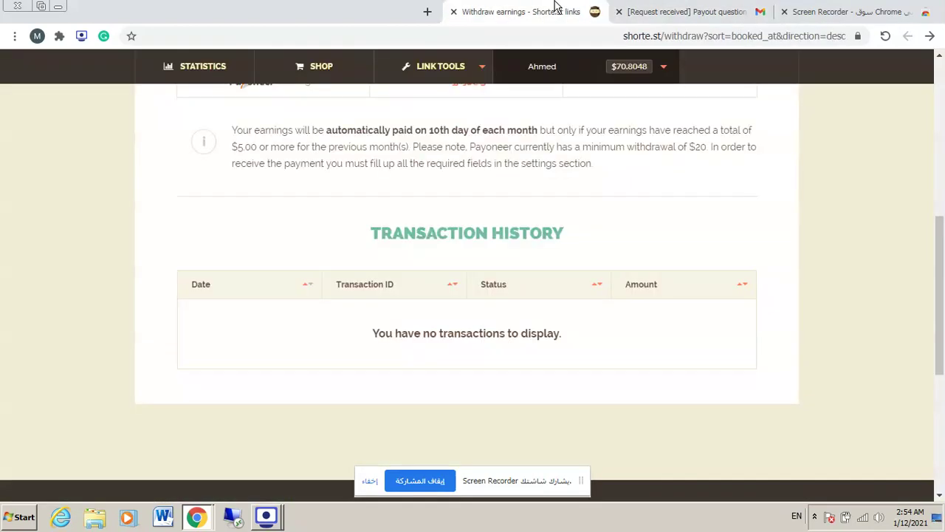
pyautogui.click(687, 9)
pyautogui.click(582, 9)
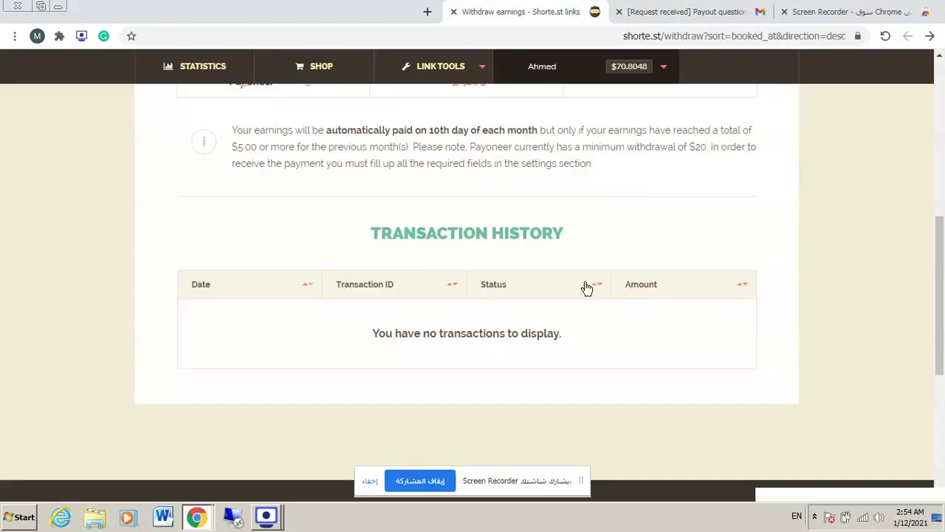
pyautogui.scroll(4, 869, 308)
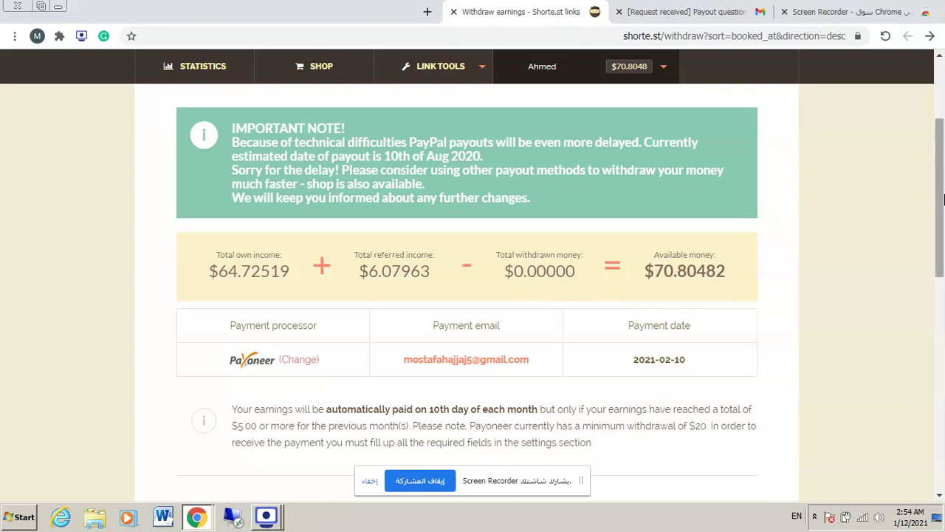
pyautogui.moveTo(939, 198); pyautogui.dragTo(939, 139)
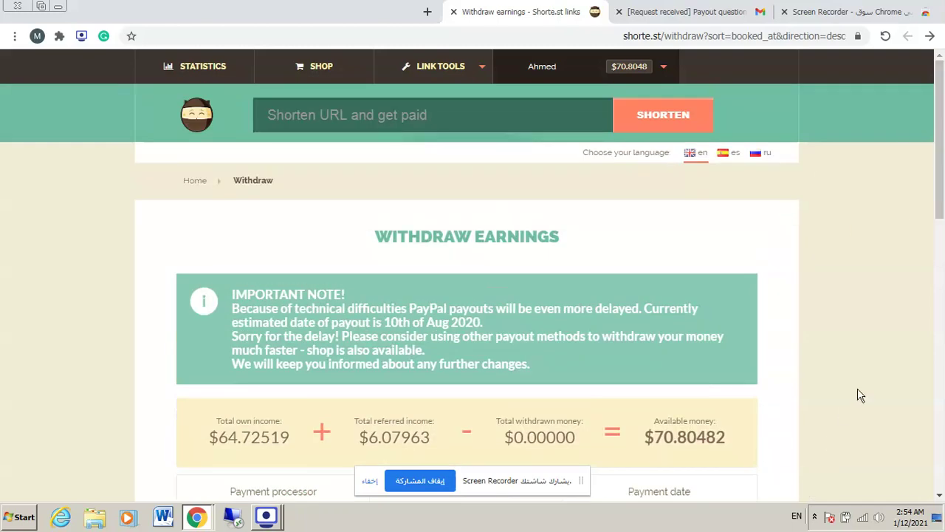
pyautogui.moveTo(943, 134); pyautogui.dragTo(935, 196)
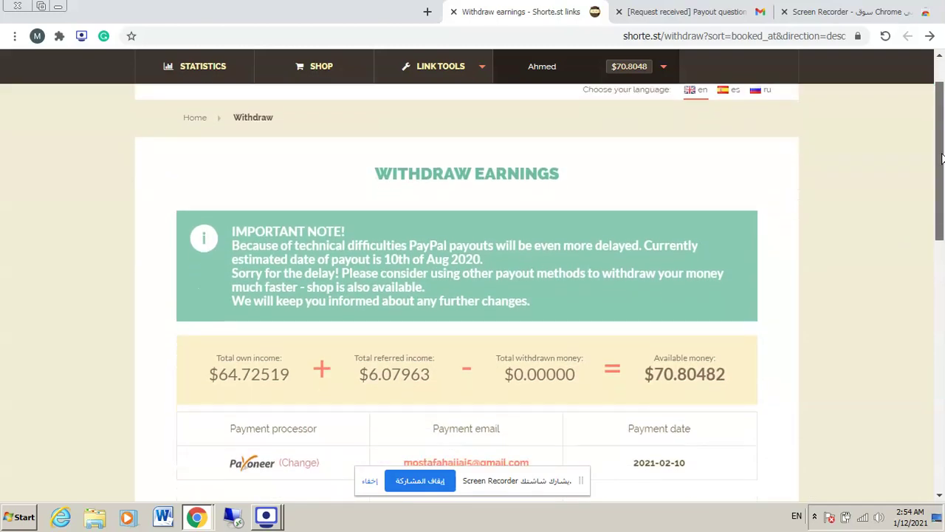